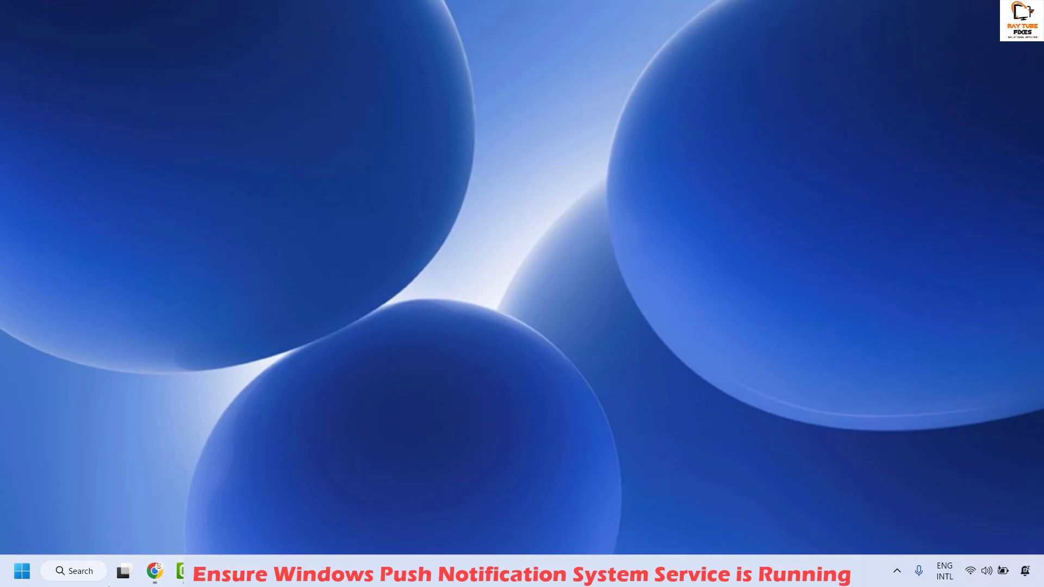
Launch the Services console by running services.msc from the Win+X Run dialog
{"action": "right_click", "coordinate": [27, 574]}
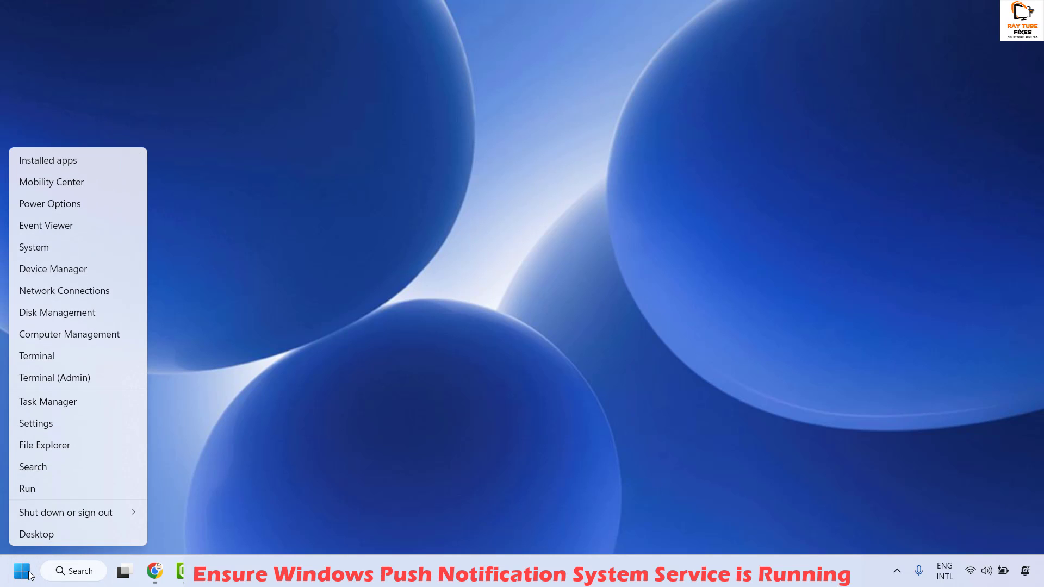
{"action": "left_click", "coordinate": [42, 491]}
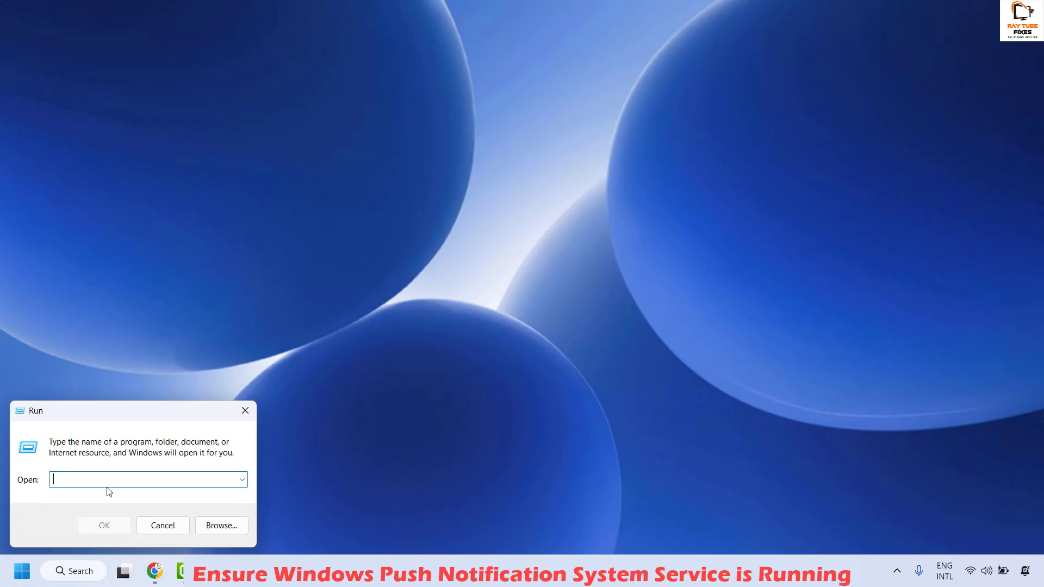
{"action": "type", "text": "services.msc"}
{"action": "key", "text": "Return"}
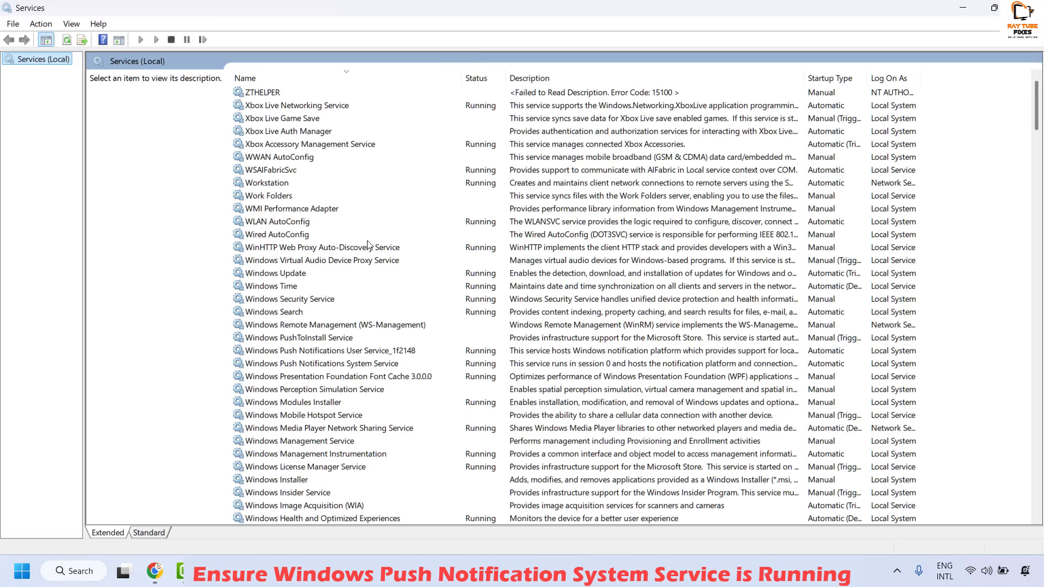
Find and select Windows Push Notifications System Service in the Services list
{"action": "left_click", "coordinate": [291, 382]}
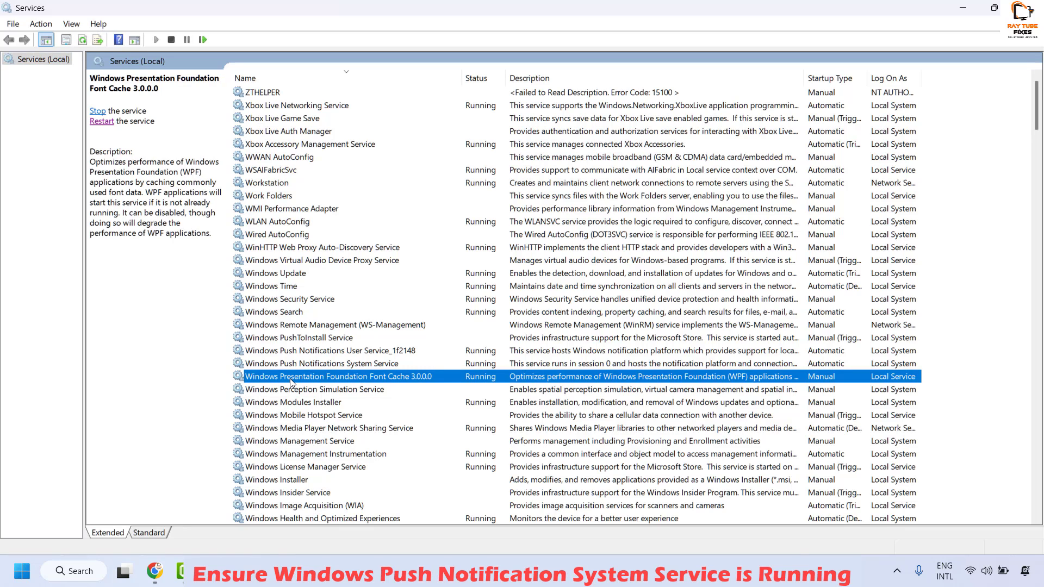
{"action": "key", "text": "Down"}
{"action": "scroll", "coordinate": [513, 373], "scroll_direction": "down", "scroll_amount": 2}
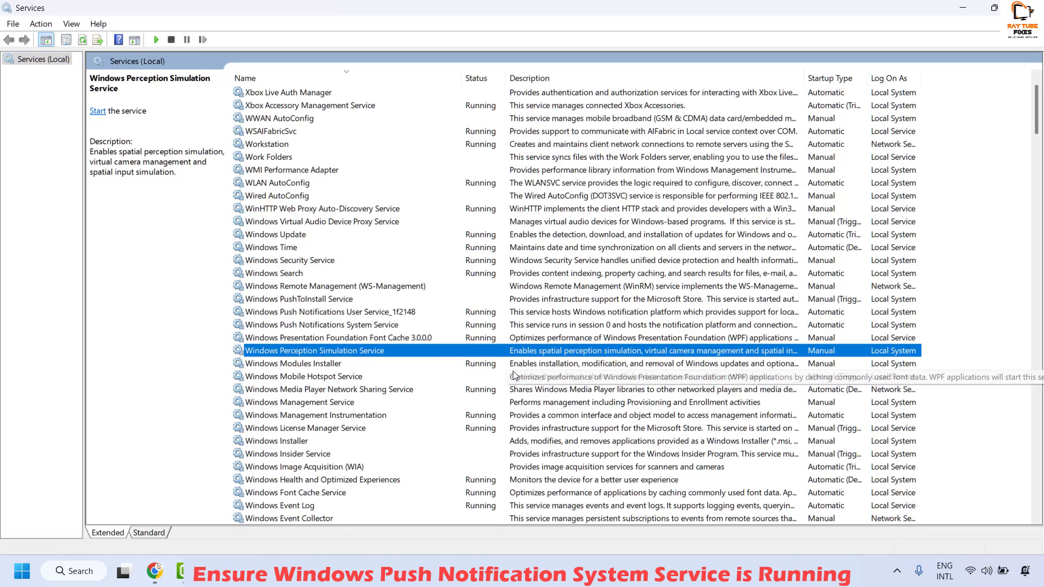
{"action": "scroll", "coordinate": [513, 372], "scroll_direction": "down", "scroll_amount": 1}
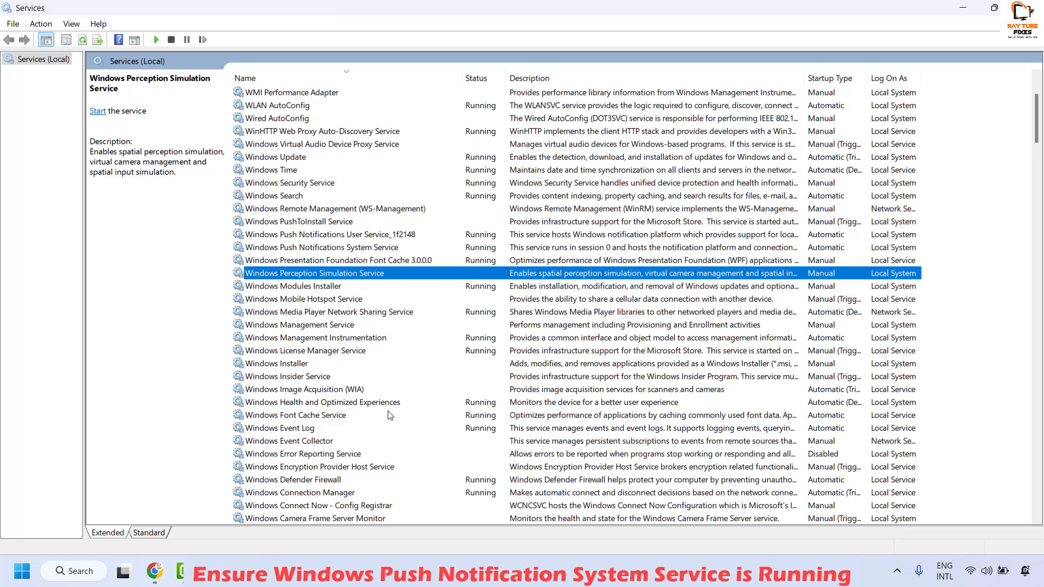
{"action": "left_click", "coordinate": [354, 249]}
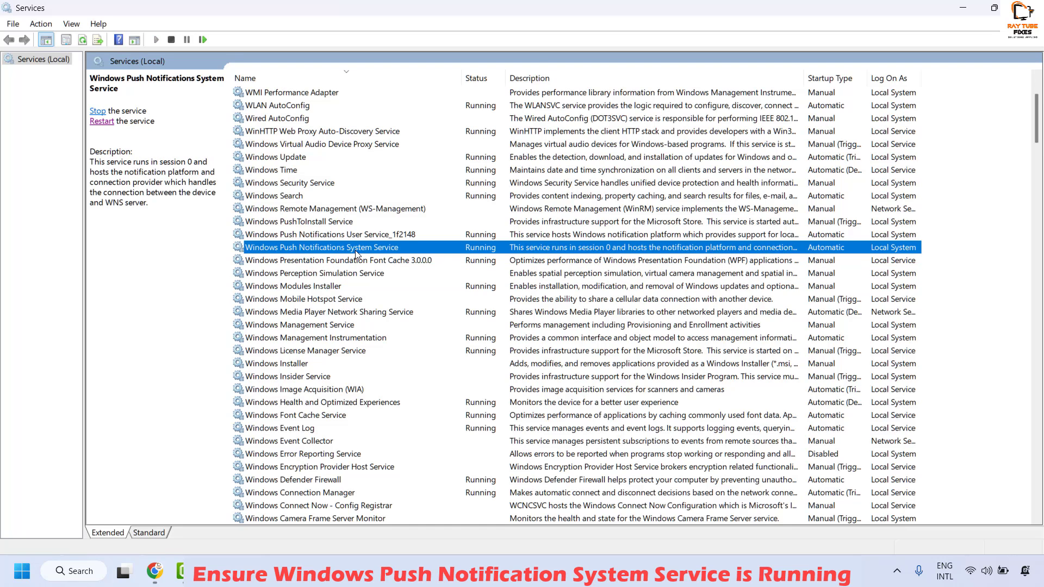
Confirm the push notifications service is Automatic and Running in Properties, then restart it
{"action": "right_click", "coordinate": [354, 250]}
{"action": "left_click", "coordinate": [416, 385]}
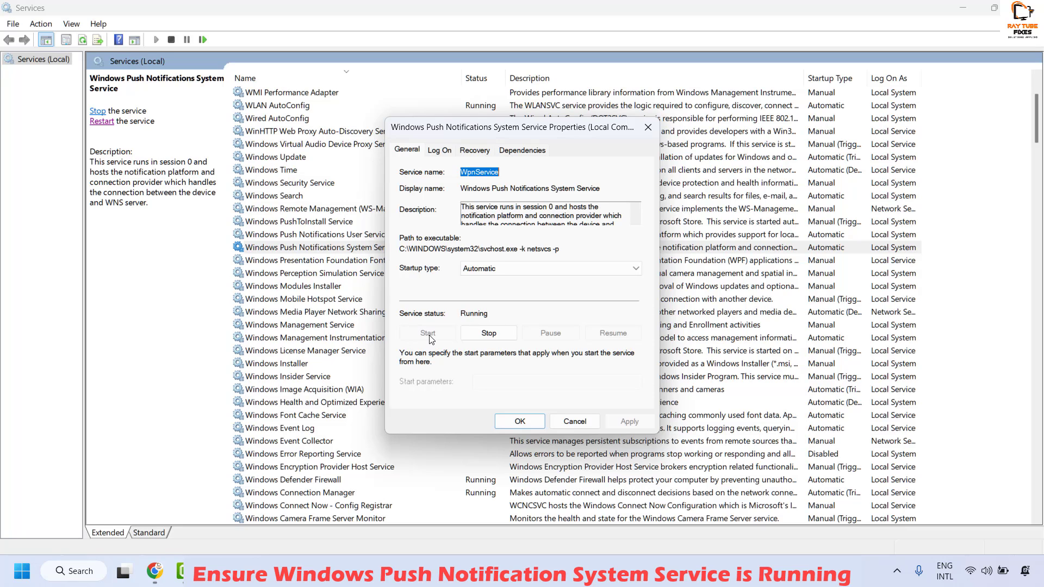
{"action": "left_click", "coordinate": [509, 425]}
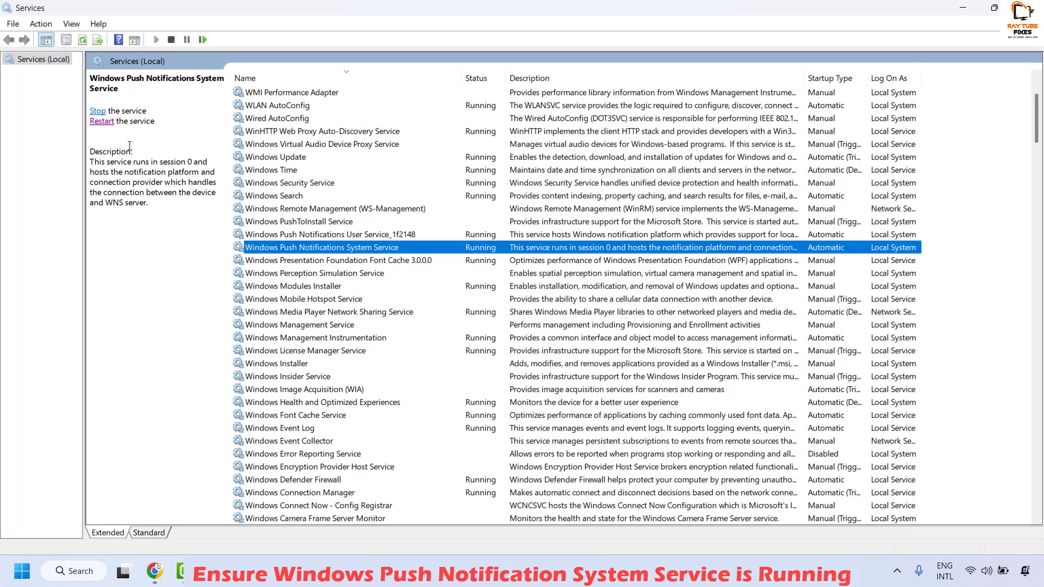
{"action": "left_click", "coordinate": [103, 123]}
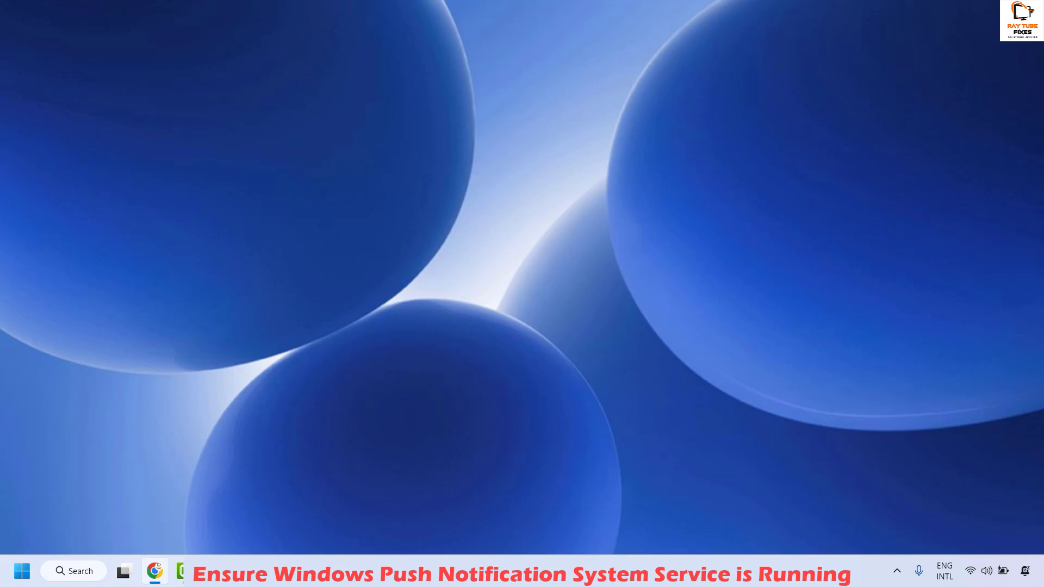
Go to Settings > System > Notifications from the Win+X menu
{"action": "right_click", "coordinate": [31, 573]}
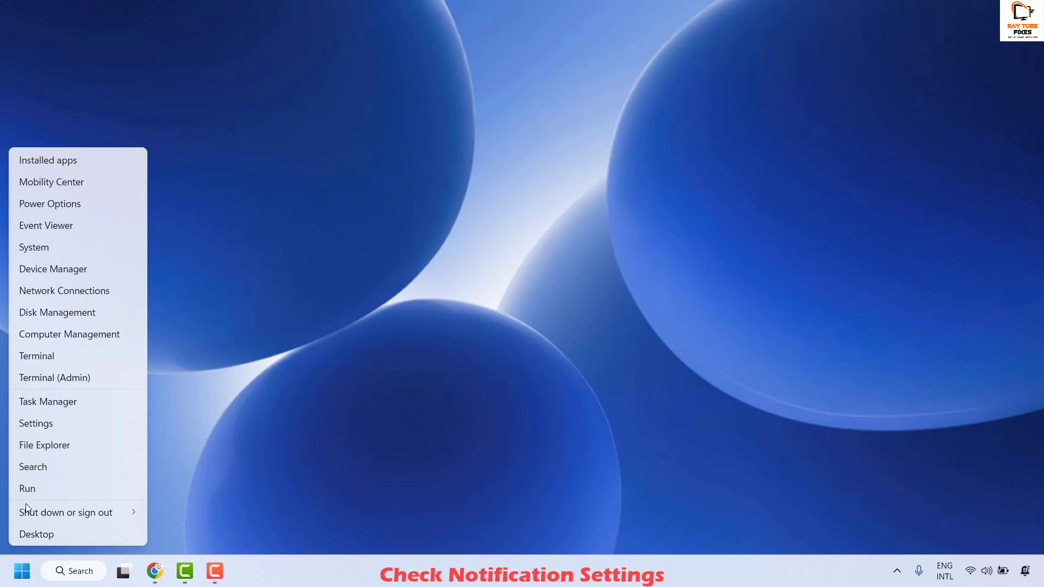
{"action": "left_click", "coordinate": [53, 416]}
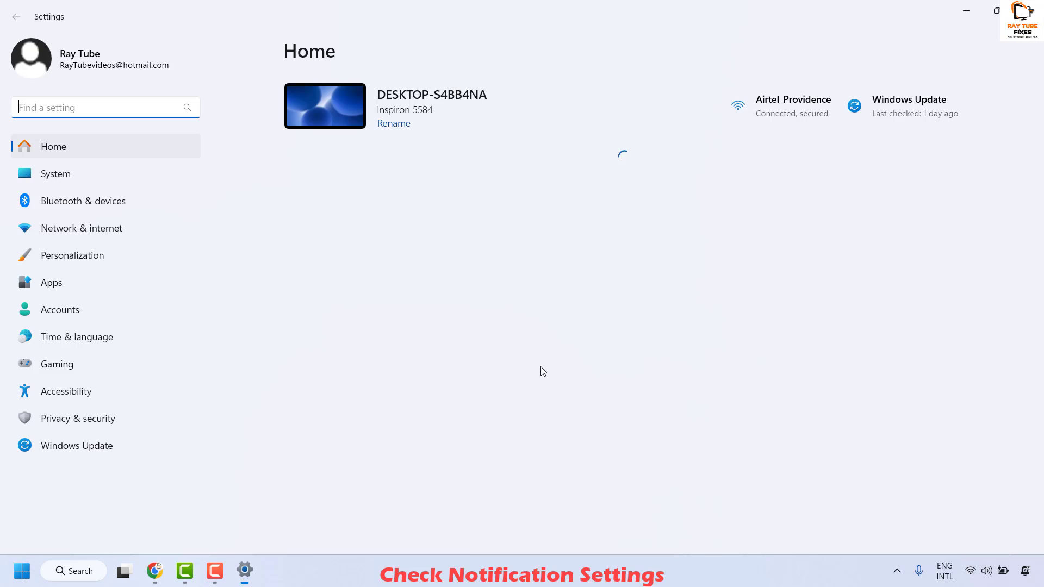
{"action": "left_click", "coordinate": [57, 173]}
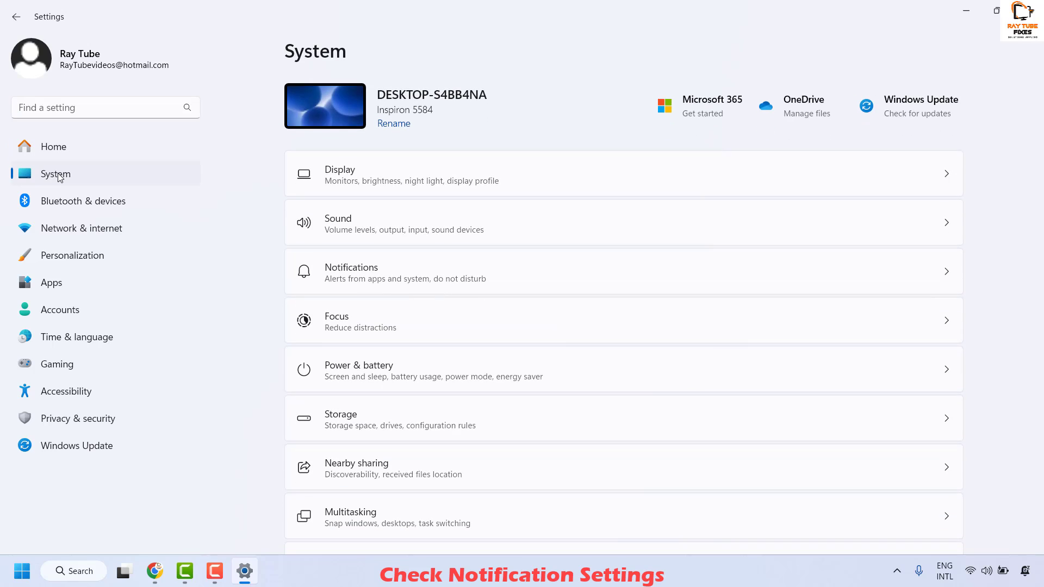
{"action": "left_click", "coordinate": [420, 279]}
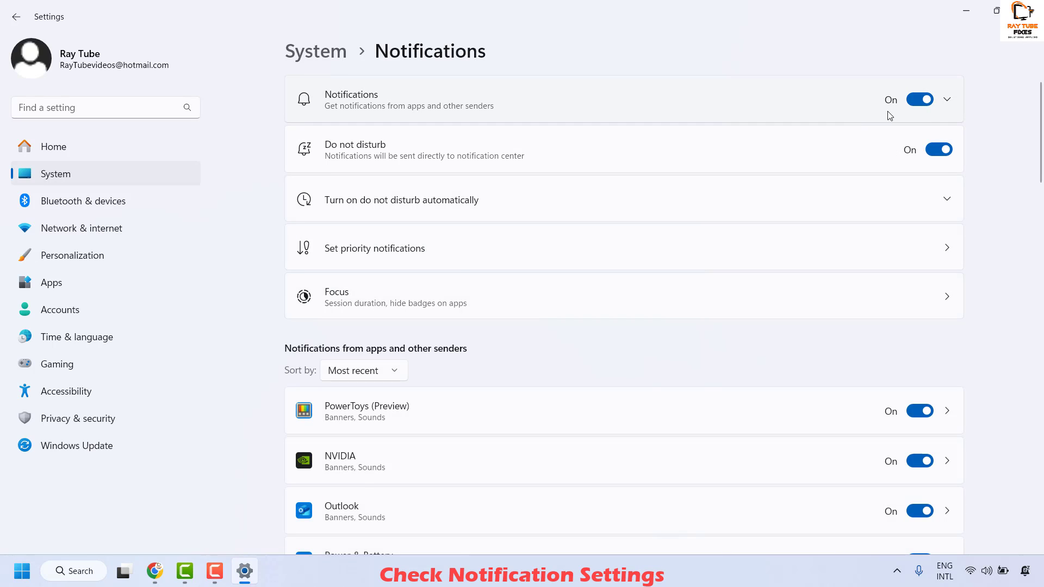
Turn Notifications off and back on, then review each app's notification toggle
{"action": "left_click", "coordinate": [918, 106]}
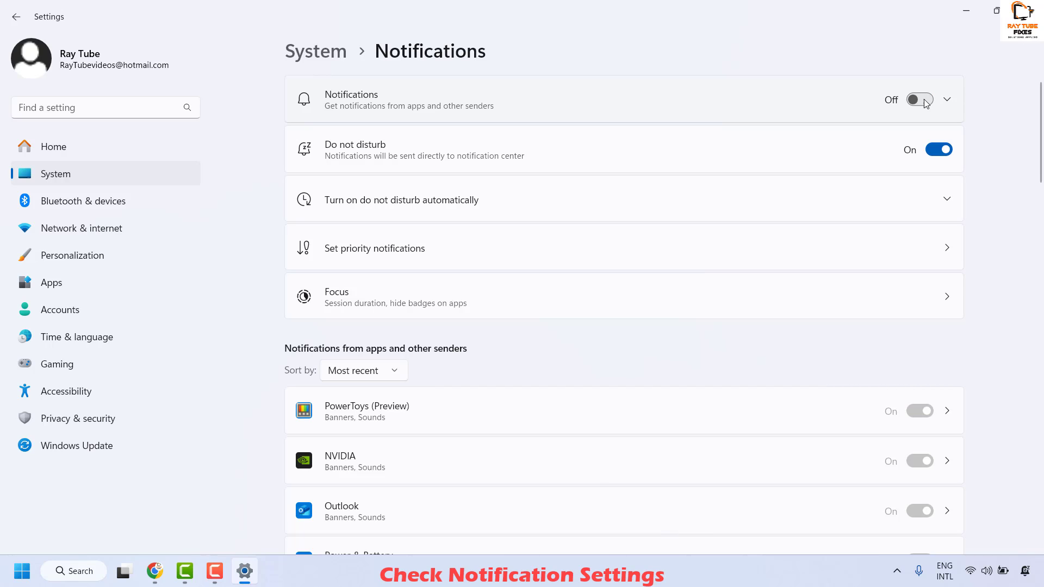
{"action": "left_click", "coordinate": [926, 102]}
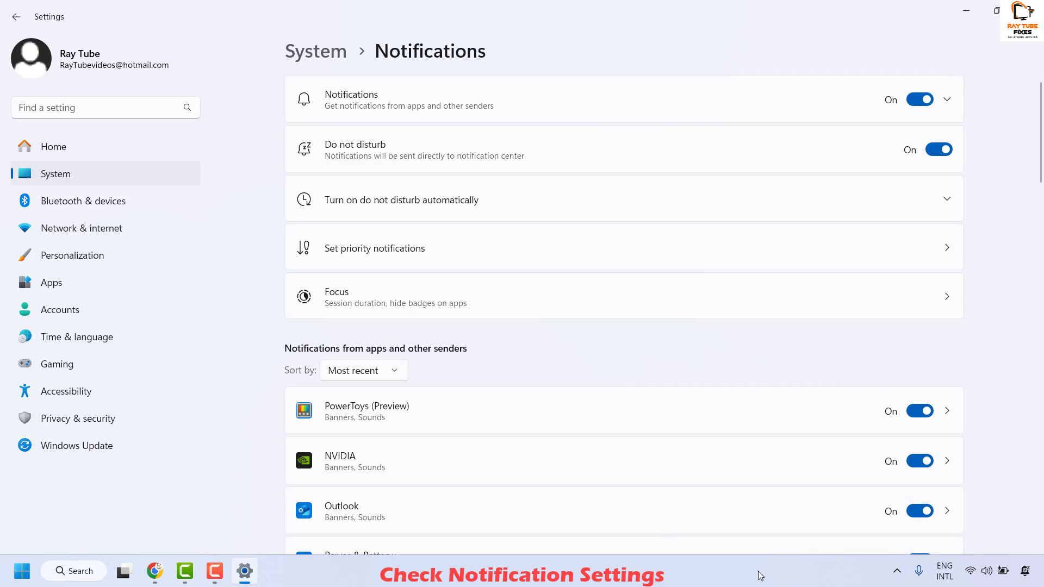
{"action": "scroll", "coordinate": [804, 479], "scroll_direction": "down", "scroll_amount": 5}
{"action": "scroll", "coordinate": [840, 407], "scroll_direction": "down", "scroll_amount": 3}
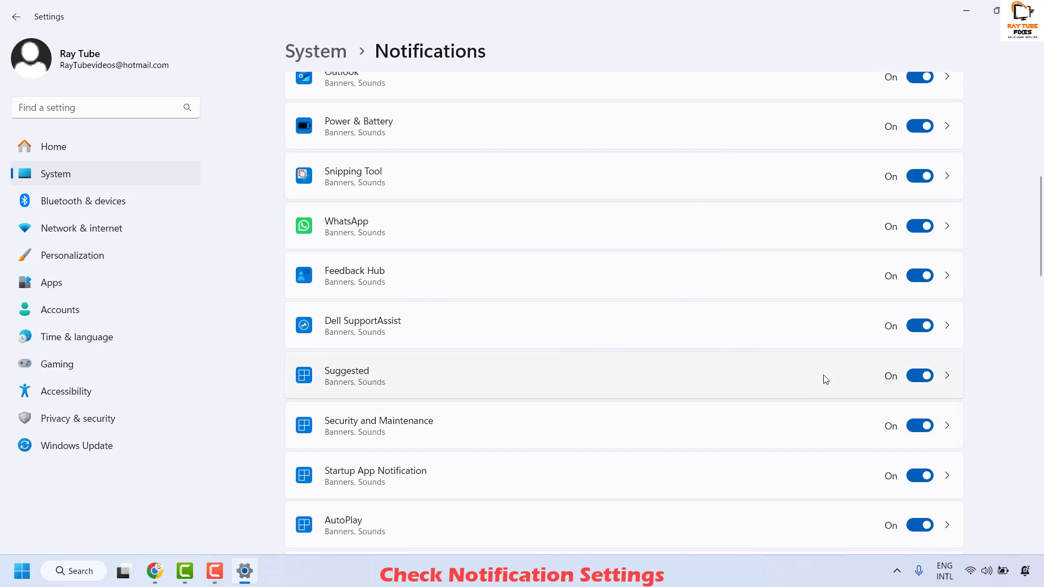
{"action": "scroll", "coordinate": [810, 377], "scroll_direction": "down", "scroll_amount": 4}
{"action": "scroll", "coordinate": [547, 410], "scroll_direction": "down", "scroll_amount": 4}
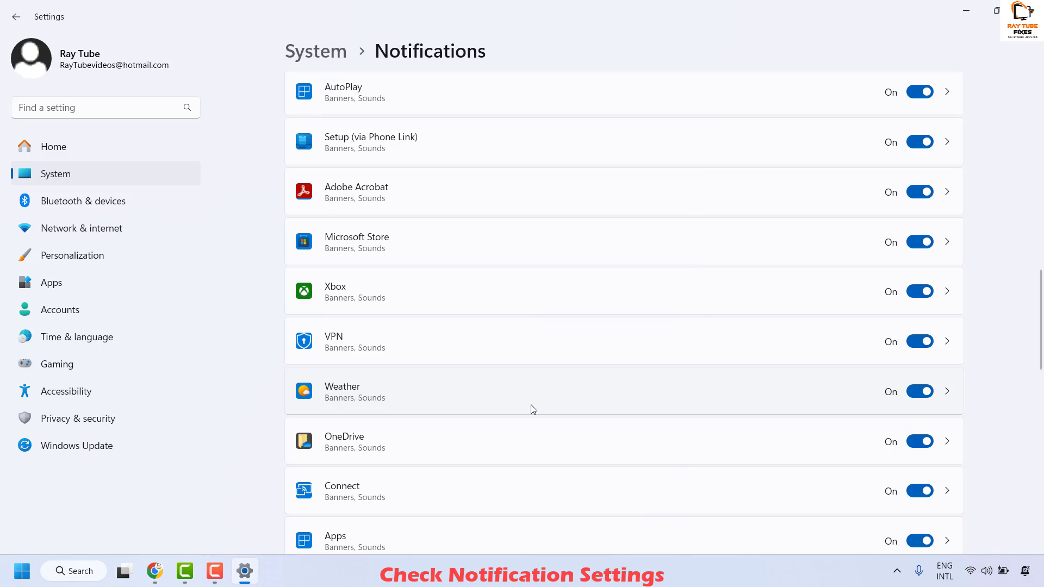
{"action": "scroll", "coordinate": [489, 402], "scroll_direction": "down", "scroll_amount": 3}
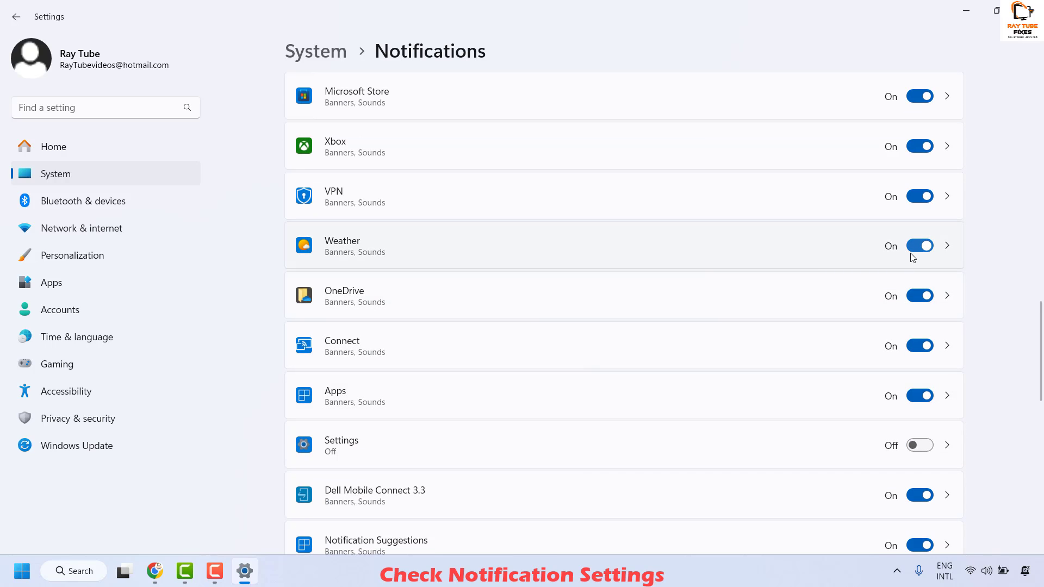
{"action": "scroll", "coordinate": [864, 473], "scroll_direction": "down", "scroll_amount": 9}
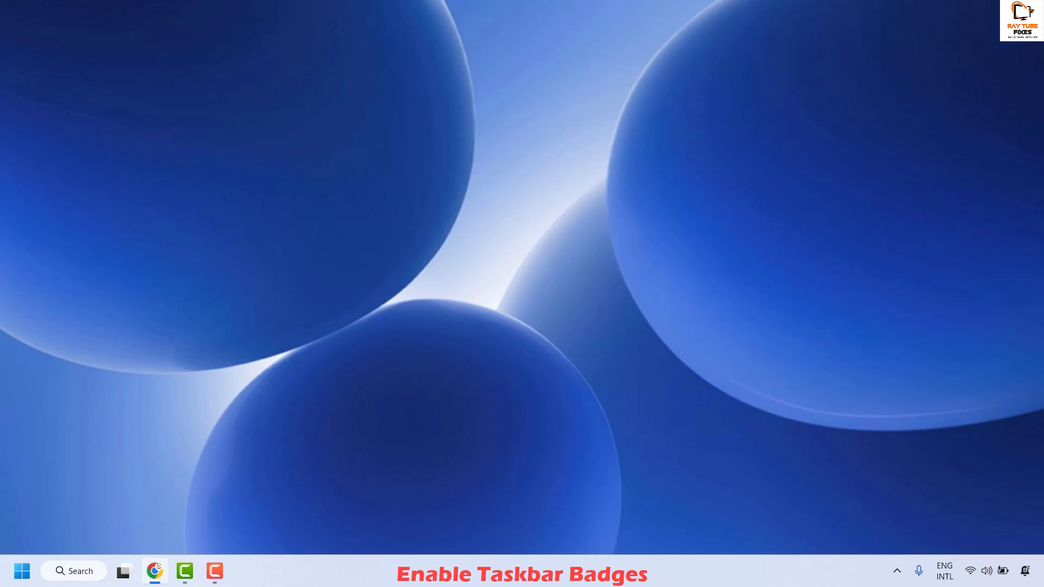
Enable badges on taskbar apps under Taskbar behaviors, then close Settings
{"action": "right_click", "coordinate": [604, 571]}
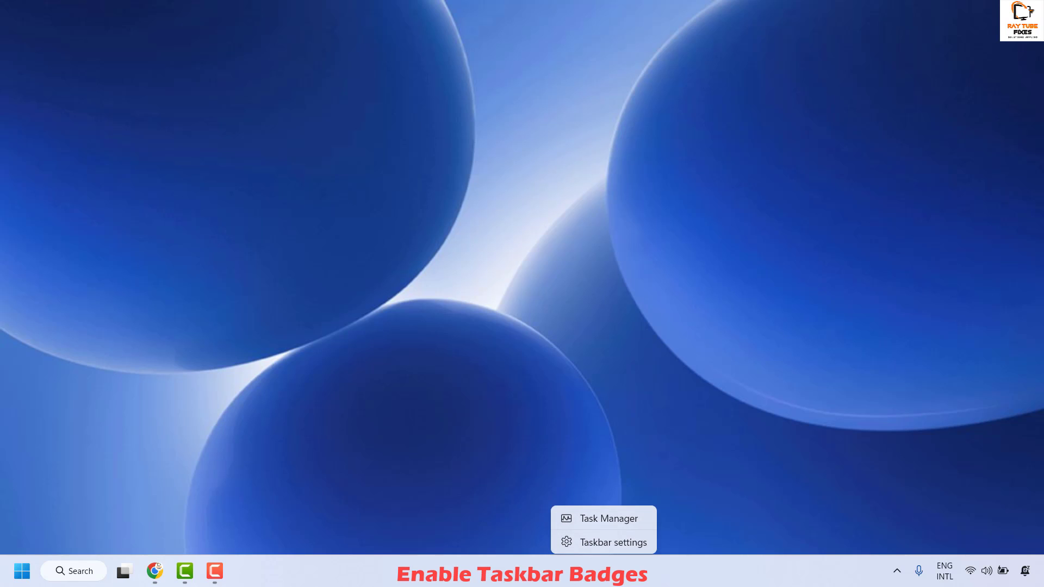
{"action": "left_click", "coordinate": [609, 543]}
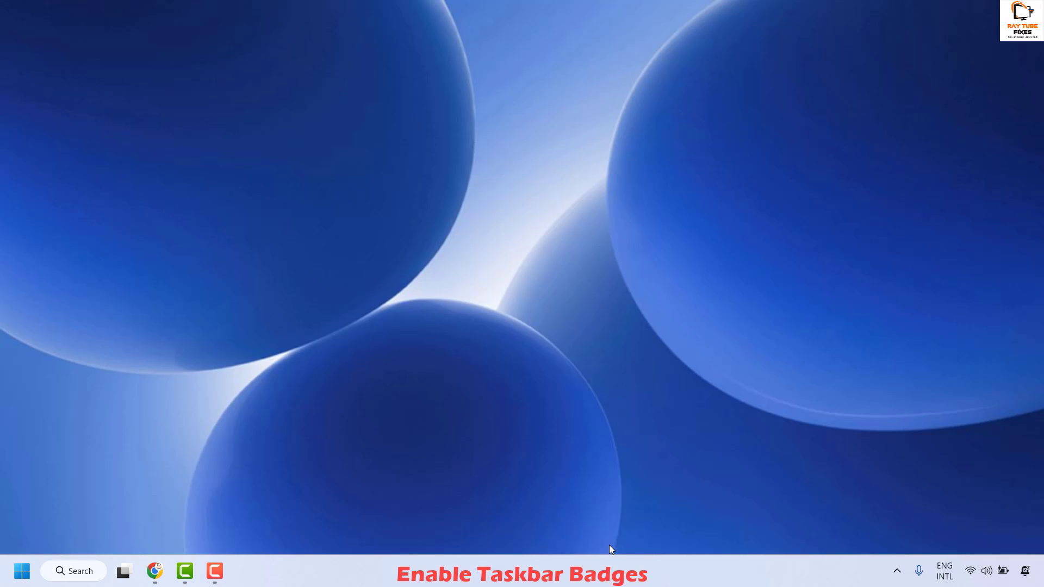
{"action": "scroll", "coordinate": [583, 320], "scroll_direction": "down", "scroll_amount": 3}
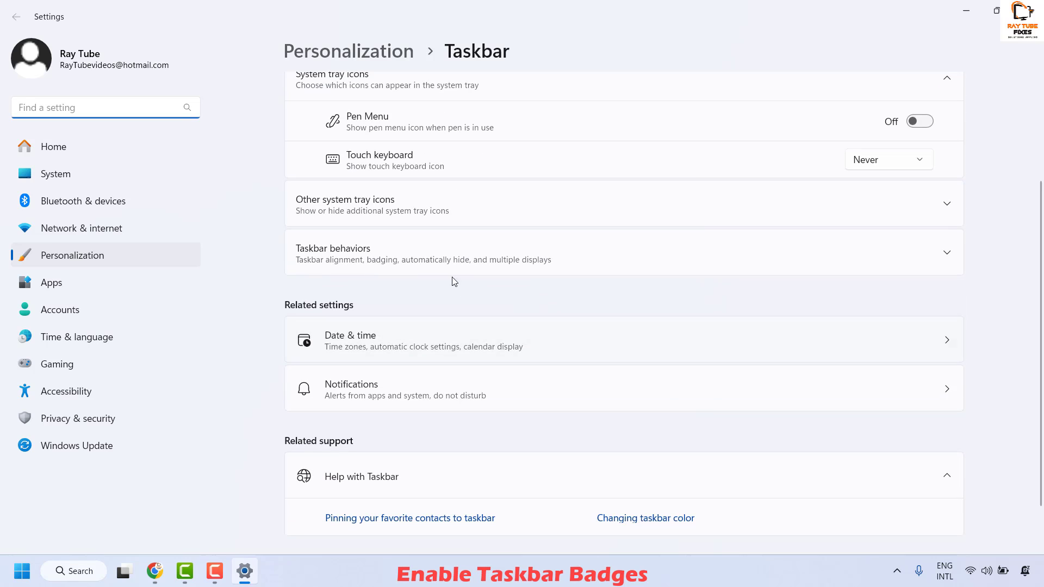
{"action": "left_click", "coordinate": [946, 259]}
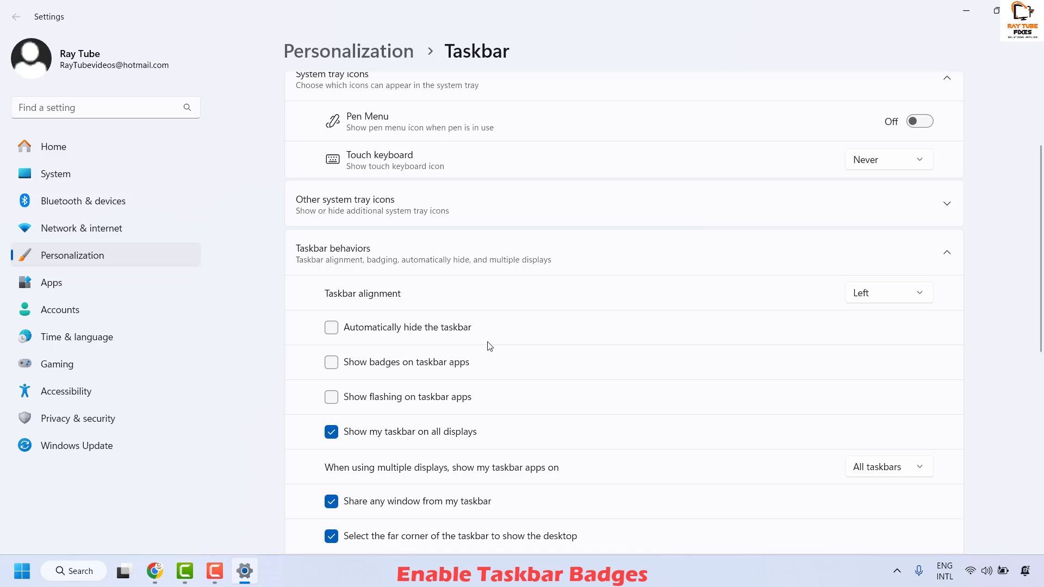
{"action": "scroll", "coordinate": [488, 345], "scroll_direction": "down", "scroll_amount": 3}
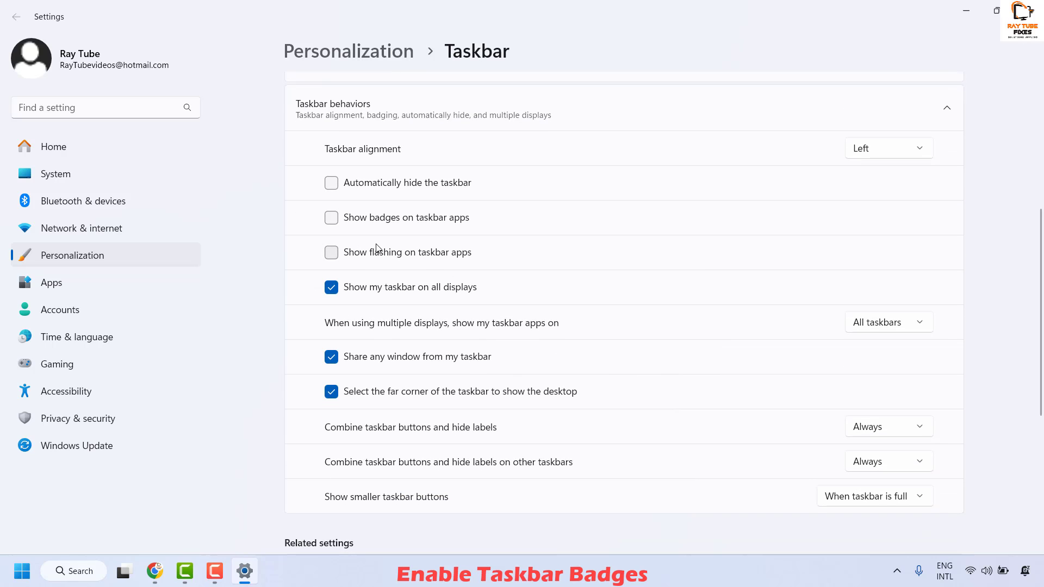
{"action": "left_click", "coordinate": [331, 218]}
{"action": "left_click", "coordinate": [1023, 8]}
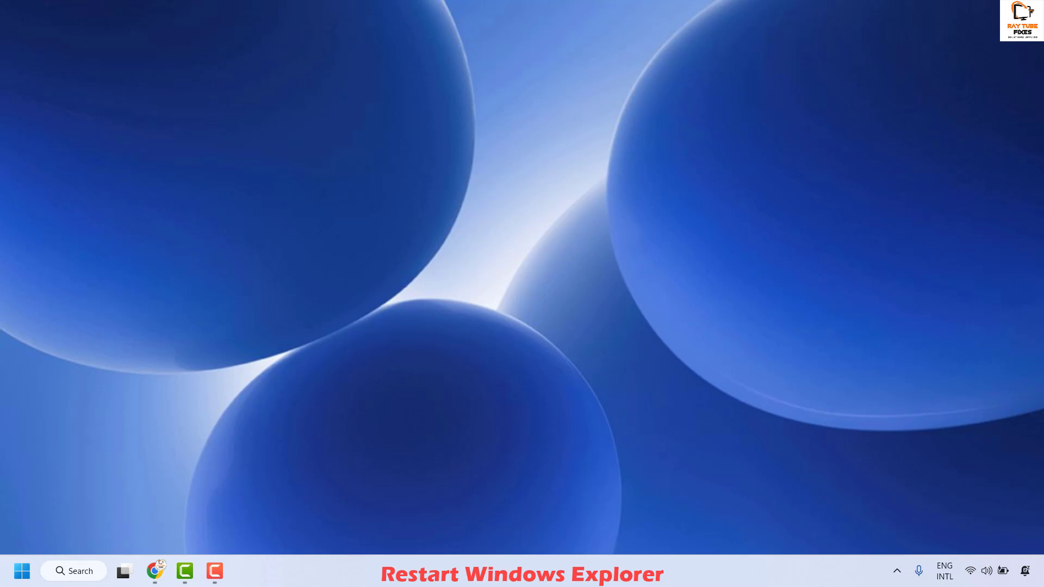
In Task Manager's Details view, search the process list for explorer
{"action": "right_click", "coordinate": [345, 584]}
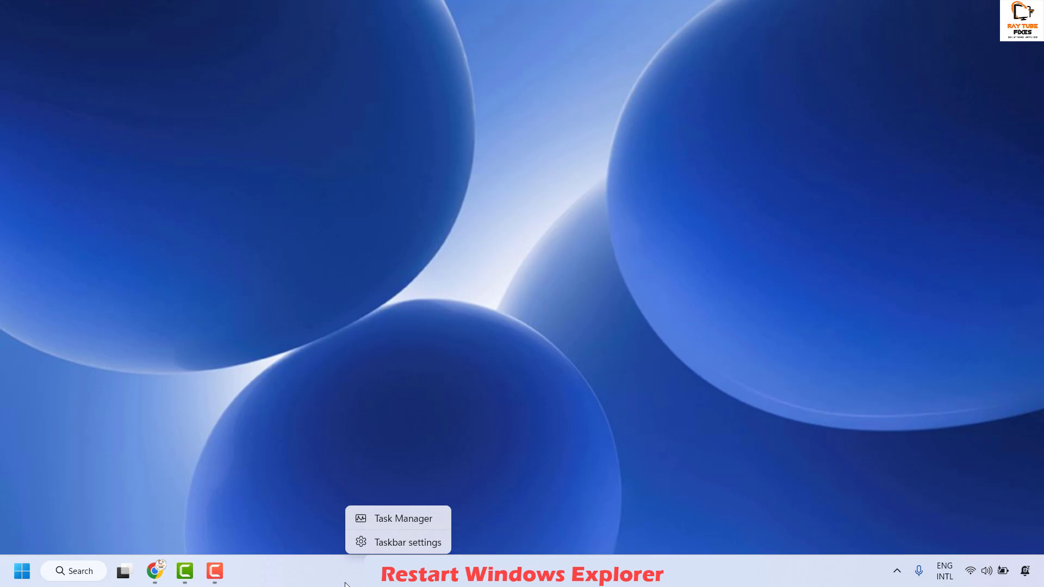
{"action": "left_click", "coordinate": [413, 518]}
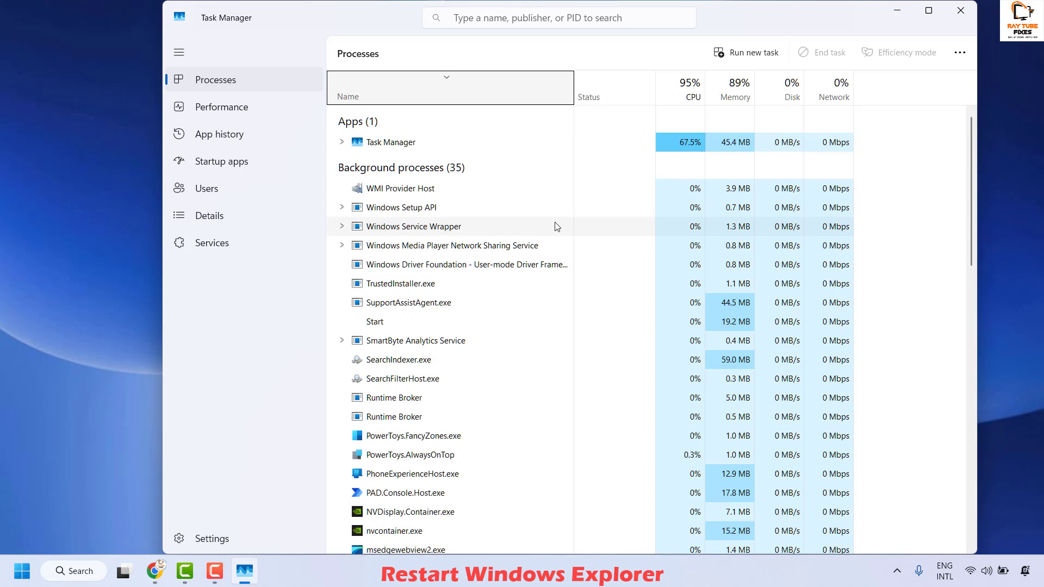
{"action": "left_click", "coordinate": [212, 220]}
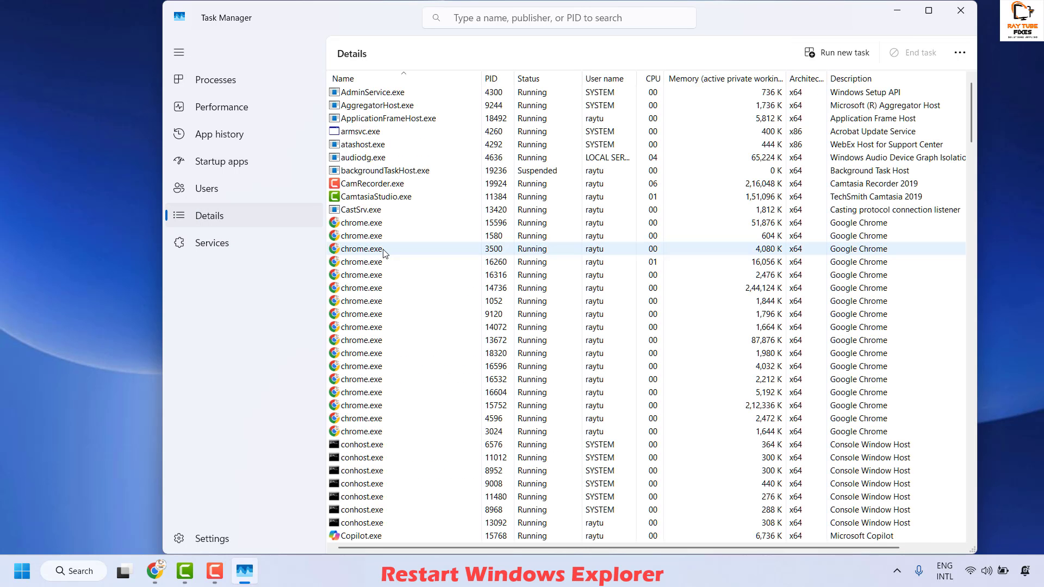
{"action": "left_click", "coordinate": [382, 250]}
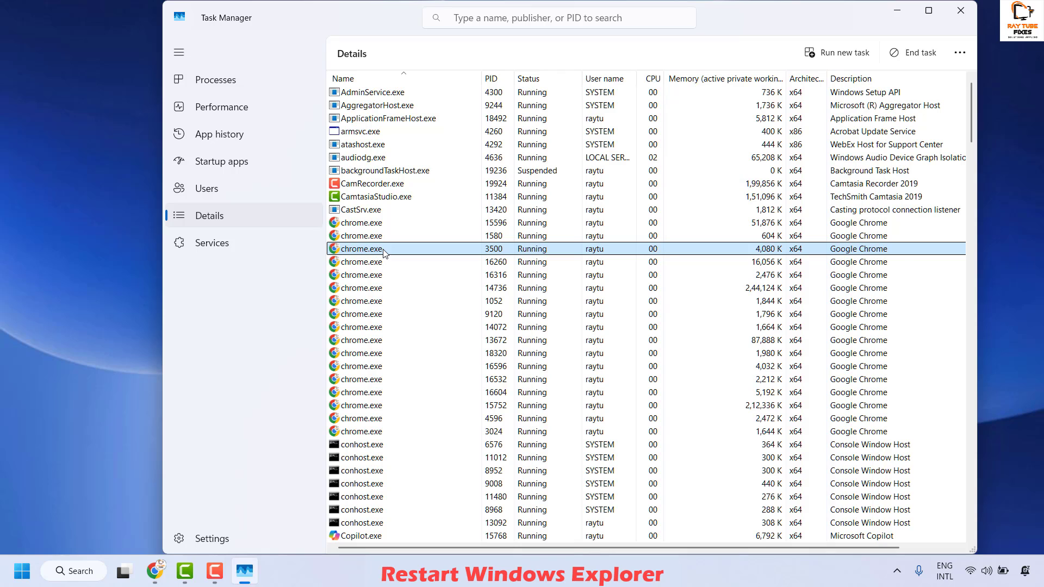
{"action": "type", "text": "explorer"}
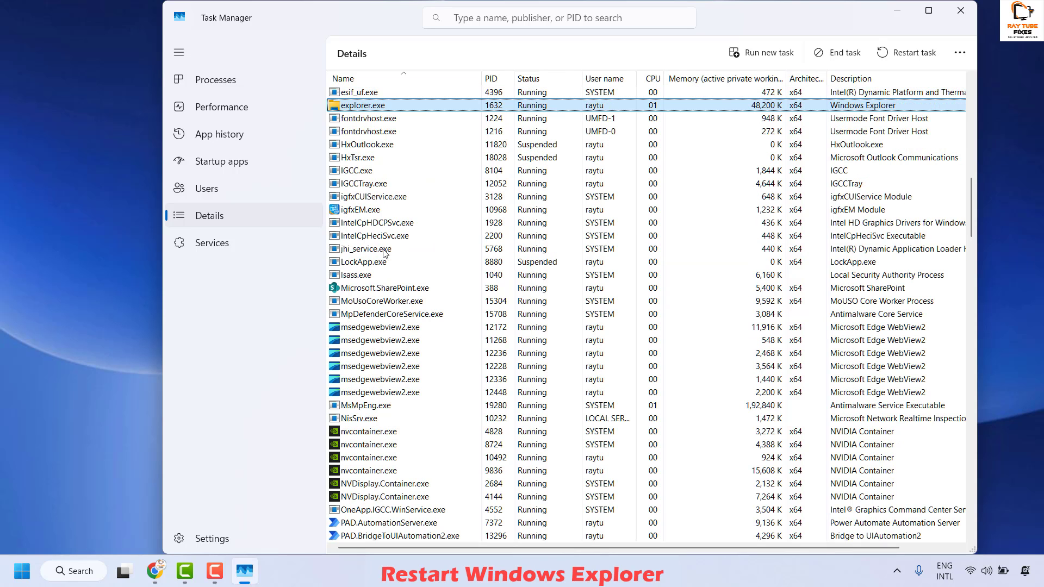
Restart Windows Explorer (explorer.exe) and close Task Manager
{"action": "right_click", "coordinate": [379, 106]}
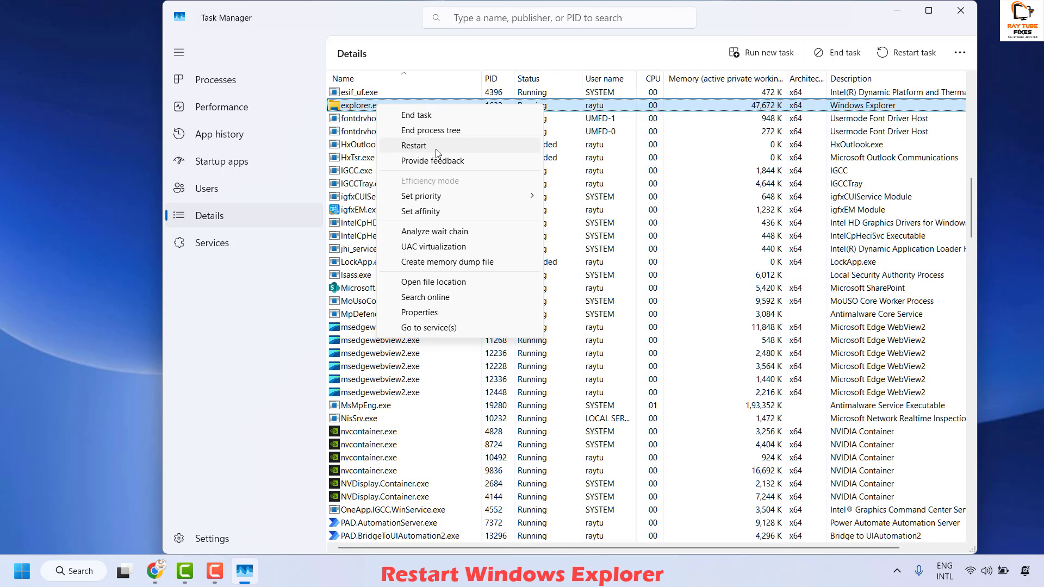
{"action": "left_click", "coordinate": [435, 148]}
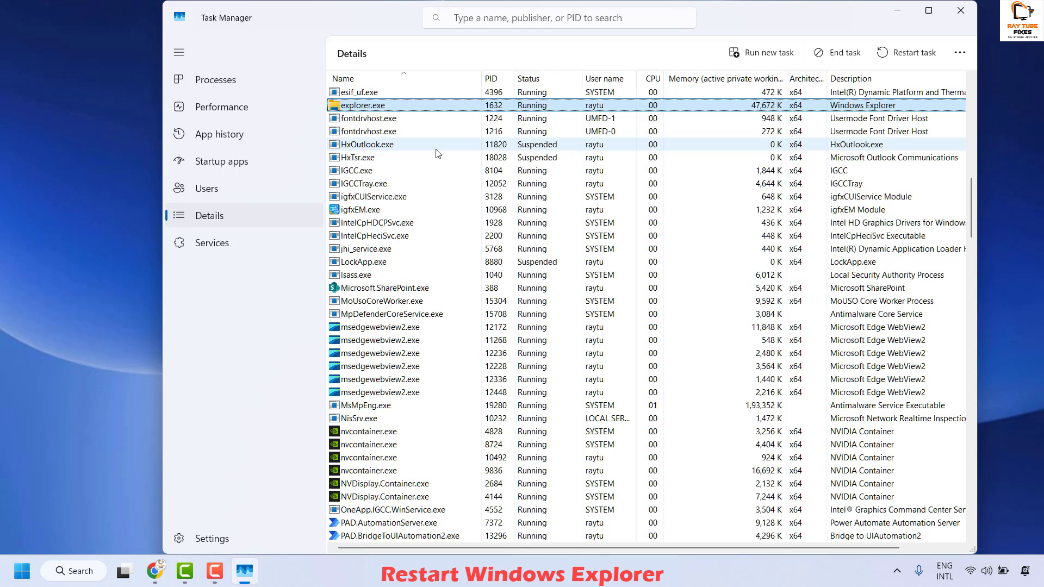
{"action": "left_click", "coordinate": [961, 11]}
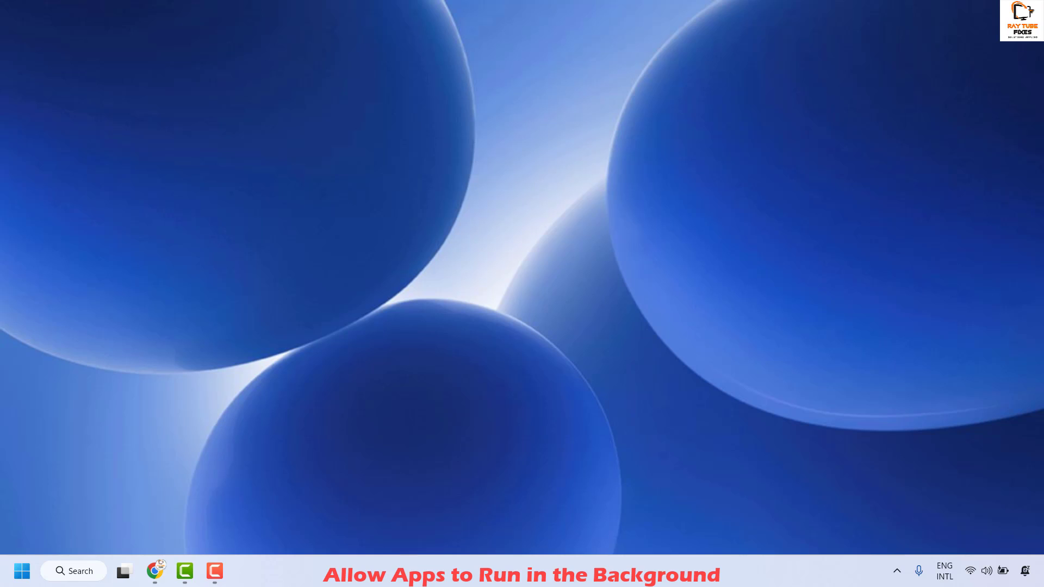
Go to Settings > Apps > Installed apps
{"action": "right_click", "coordinate": [22, 572]}
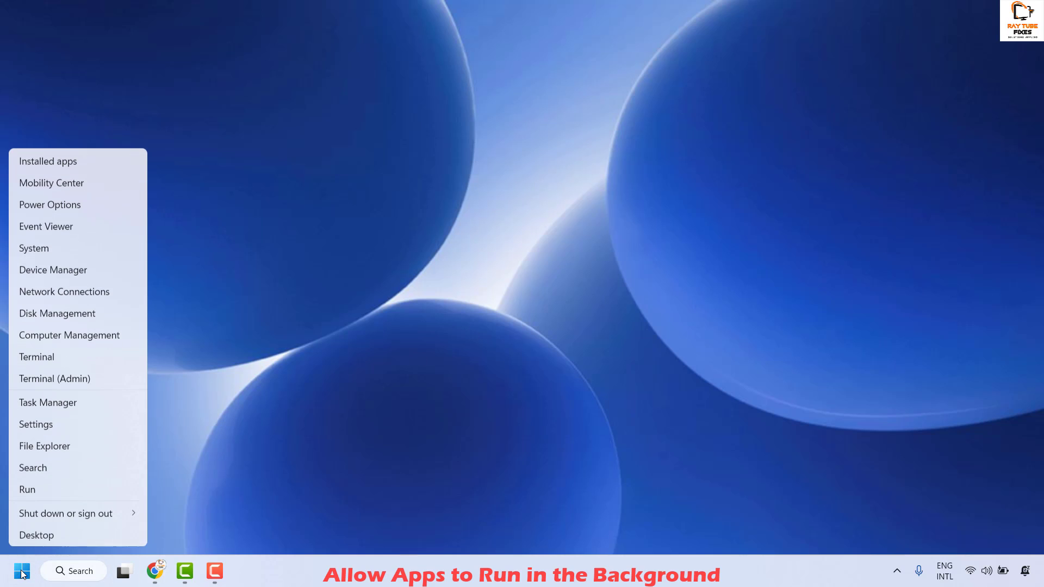
{"action": "left_click", "coordinate": [64, 417]}
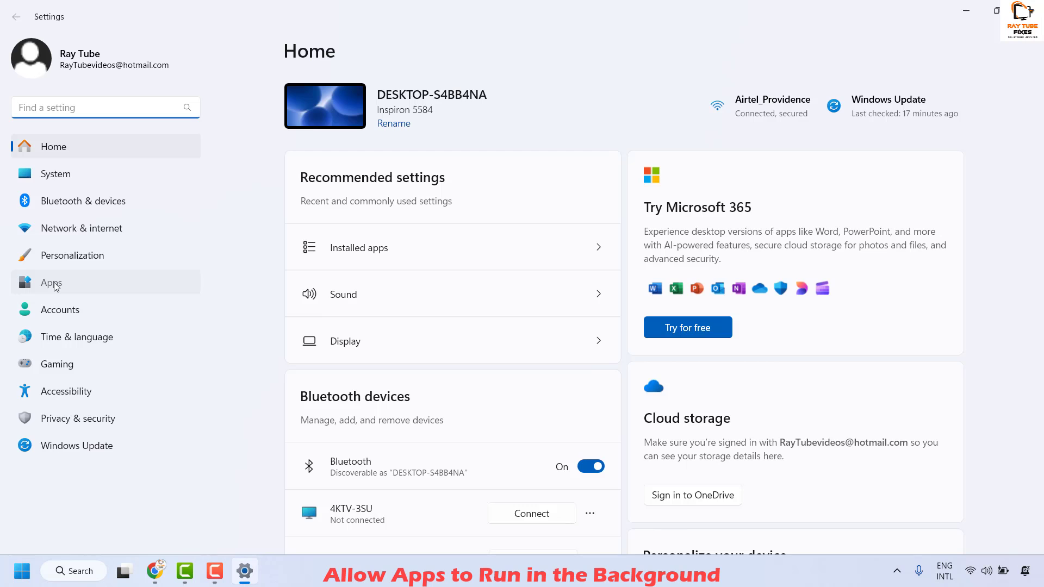
{"action": "left_click", "coordinate": [52, 284]}
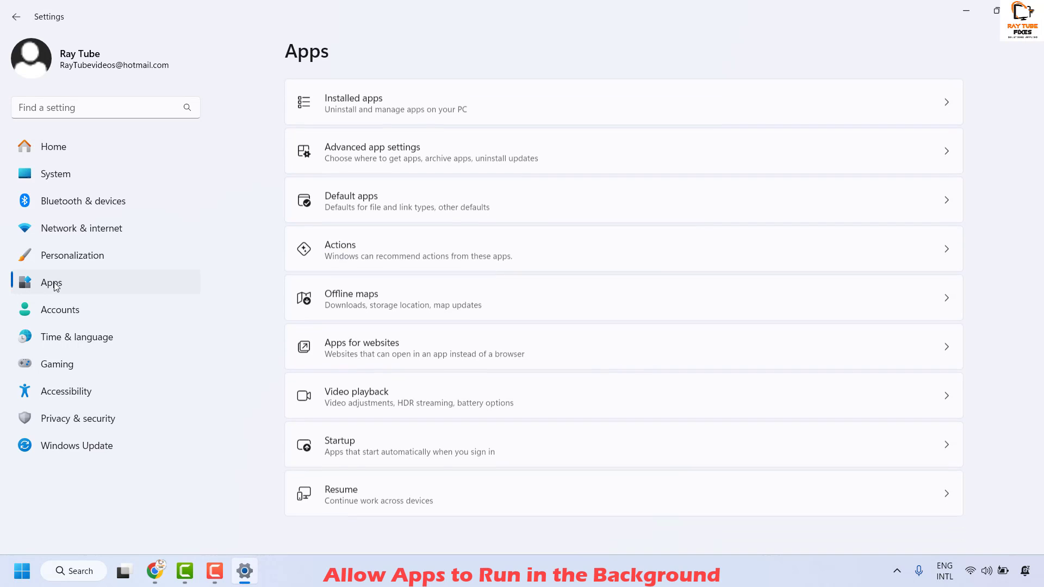
{"action": "left_click", "coordinate": [451, 111]}
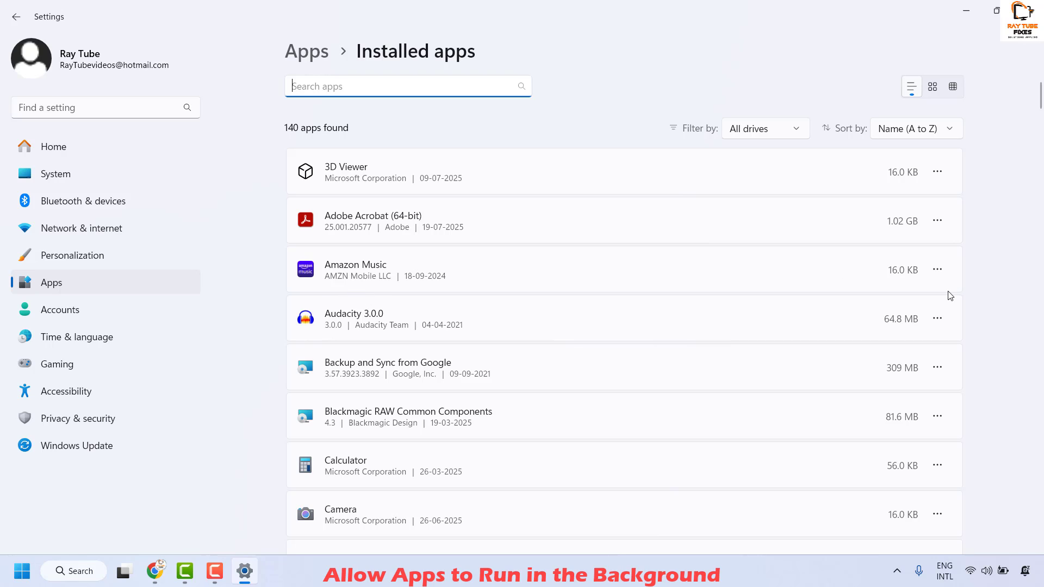
Set Amazon Music's 'Let this app run in background' to Always in Advanced options
{"action": "left_click", "coordinate": [938, 270]}
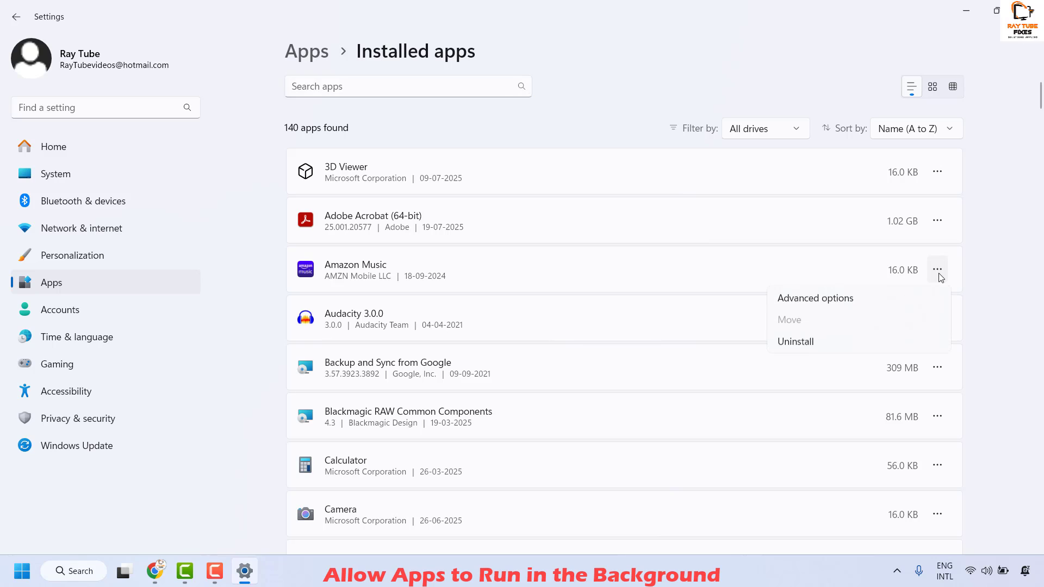
{"action": "left_click", "coordinate": [813, 300]}
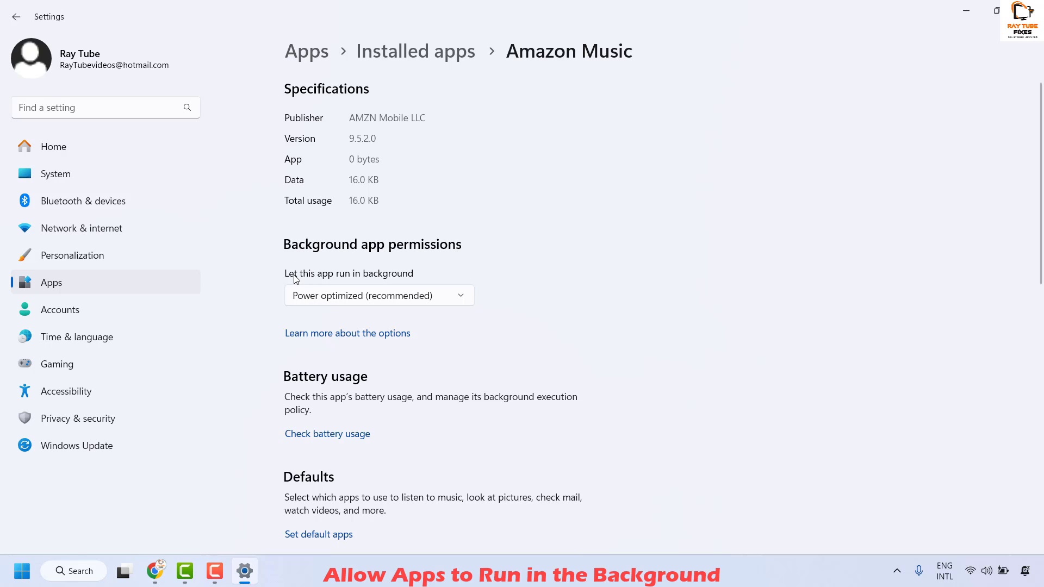
{"action": "left_click", "coordinate": [437, 298]}
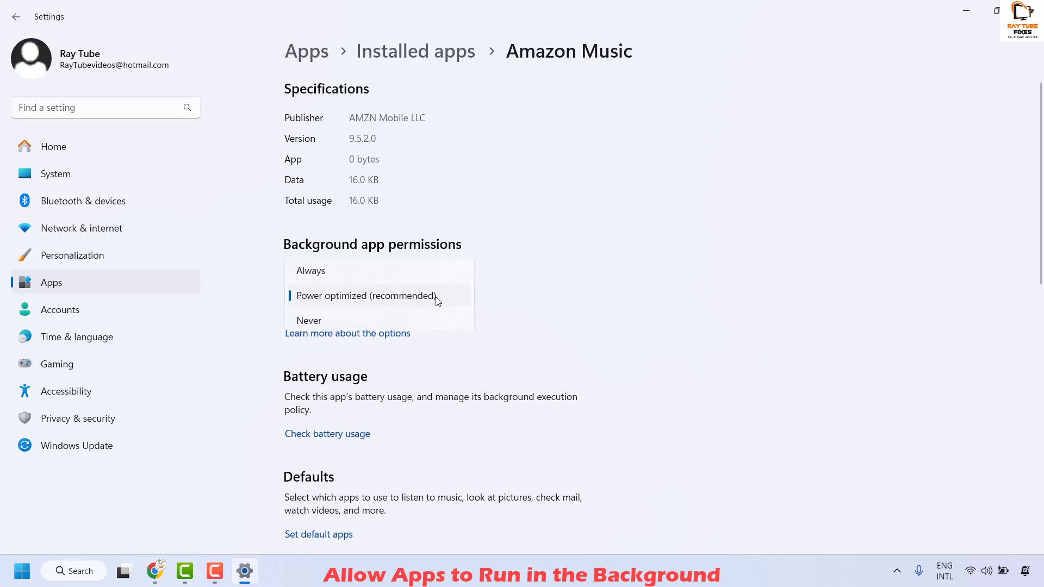
{"action": "left_click", "coordinate": [352, 274]}
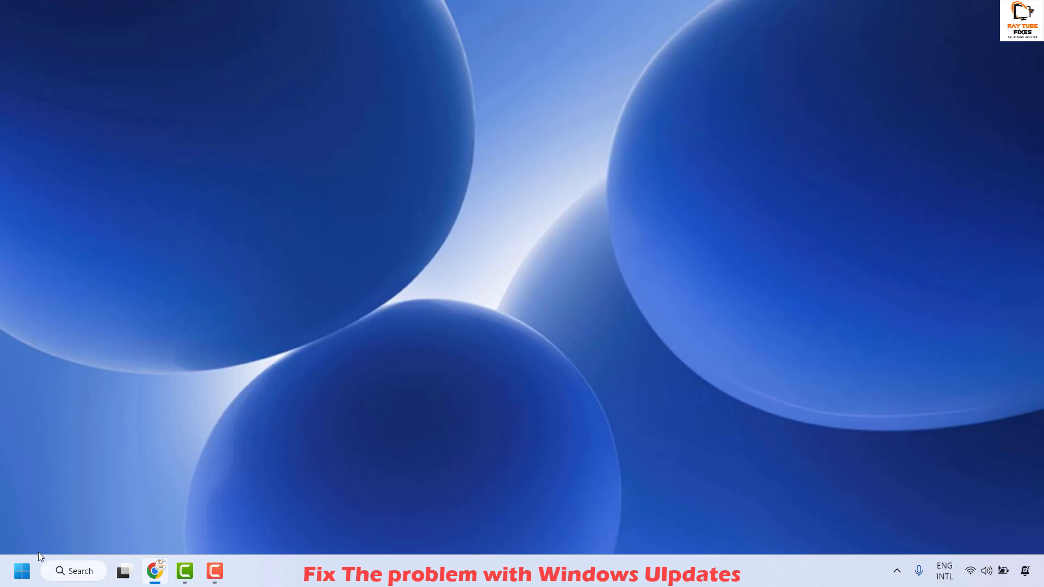
Open Settings and go from Windows Update Advanced options to the Recovery page
{"action": "right_click", "coordinate": [20, 575]}
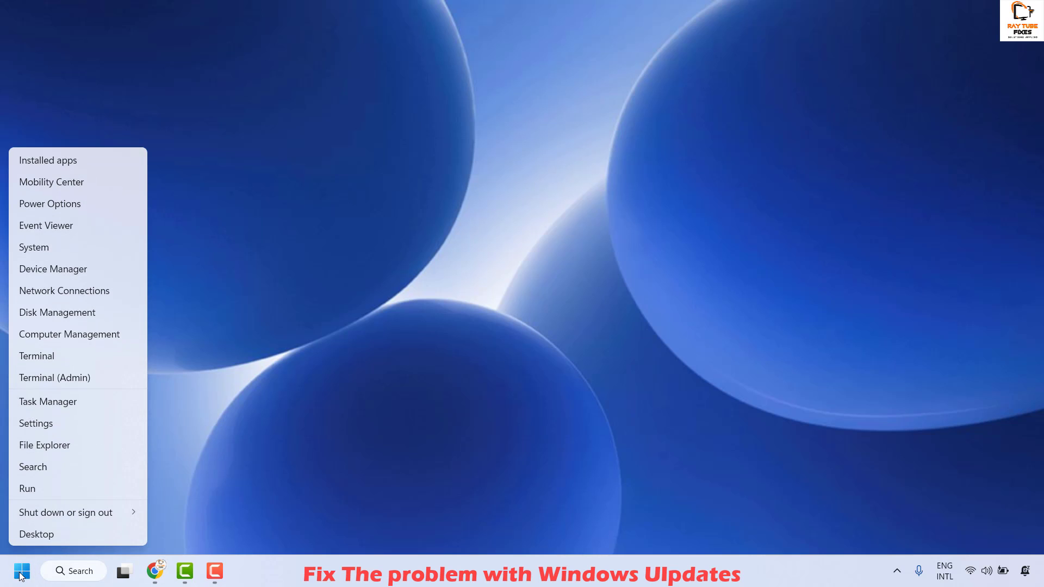
{"action": "left_click", "coordinate": [57, 426]}
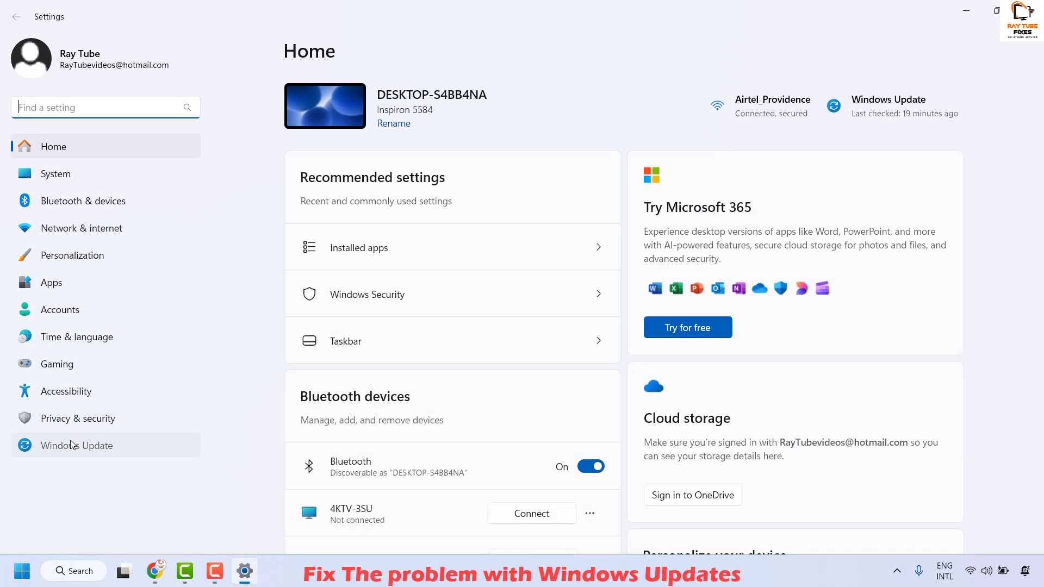
{"action": "left_click", "coordinate": [81, 441]}
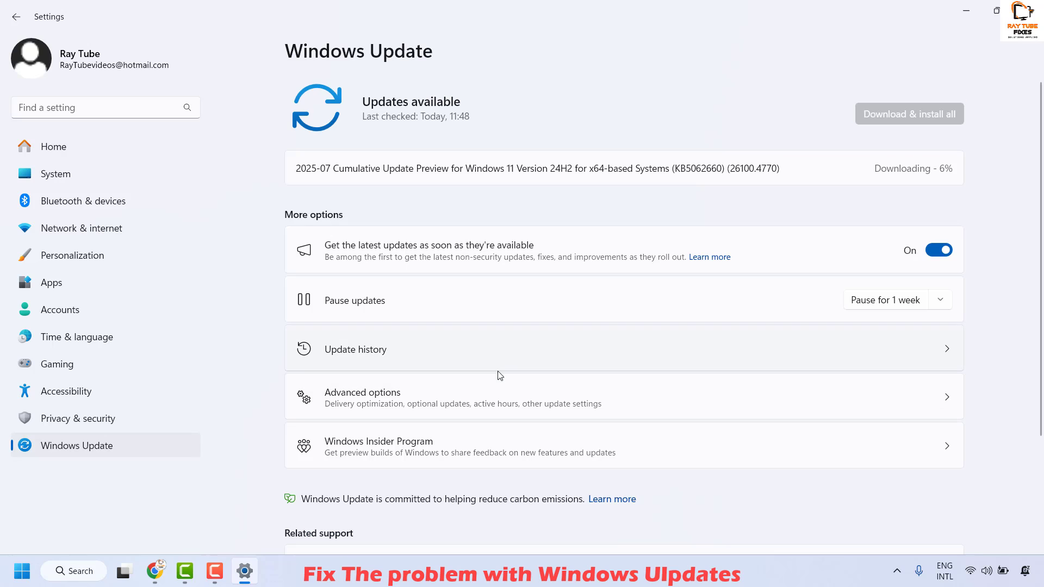
{"action": "left_click", "coordinate": [439, 402]}
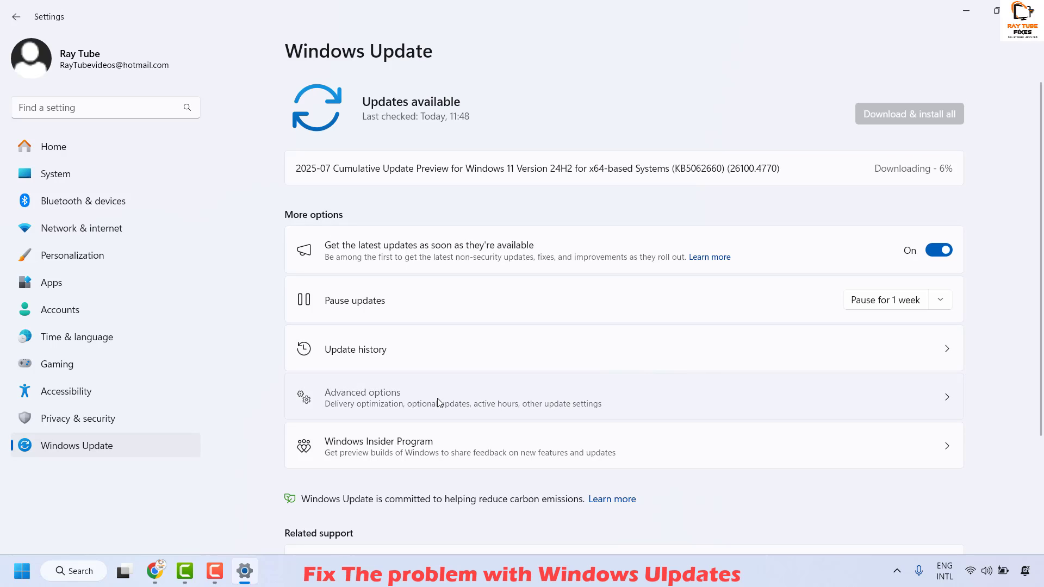
{"action": "scroll", "coordinate": [481, 393], "scroll_direction": "down", "scroll_amount": 2}
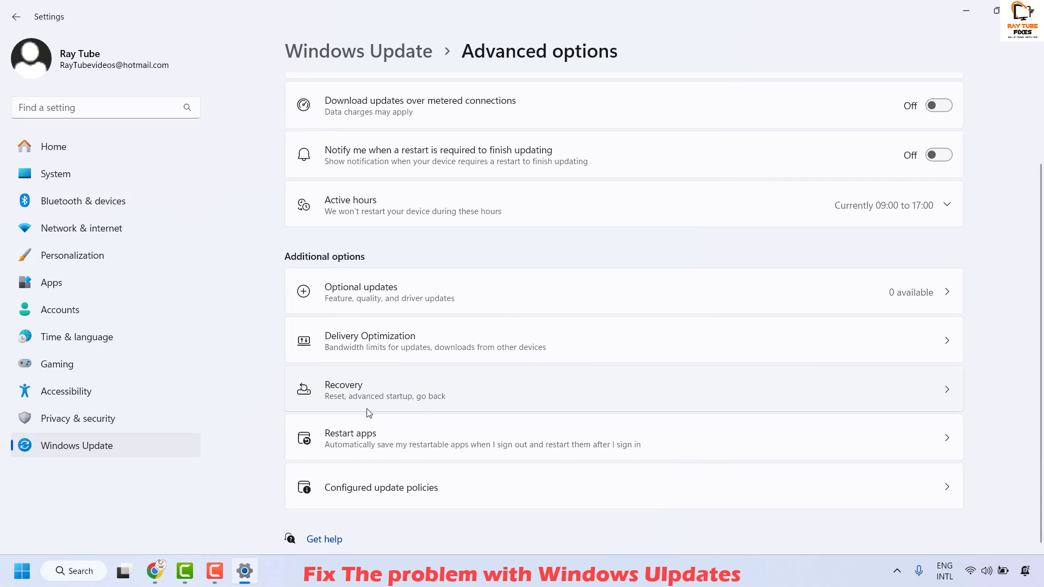
{"action": "left_click", "coordinate": [372, 387]}
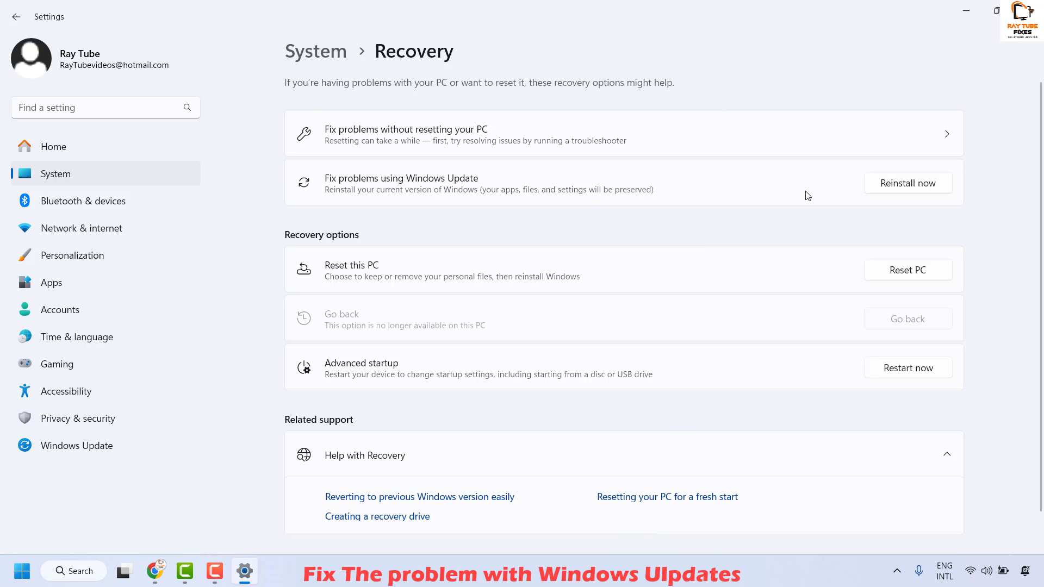
Start Reinstall now for Fix problems using Windows Update and close the prompt
{"action": "left_click", "coordinate": [914, 186]}
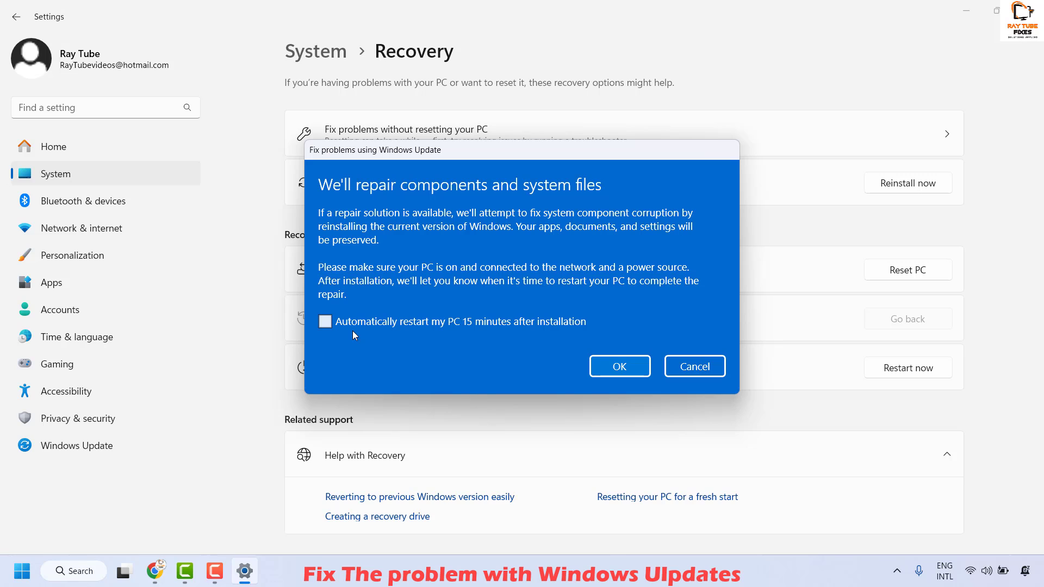
{"action": "key", "text": "Escape"}
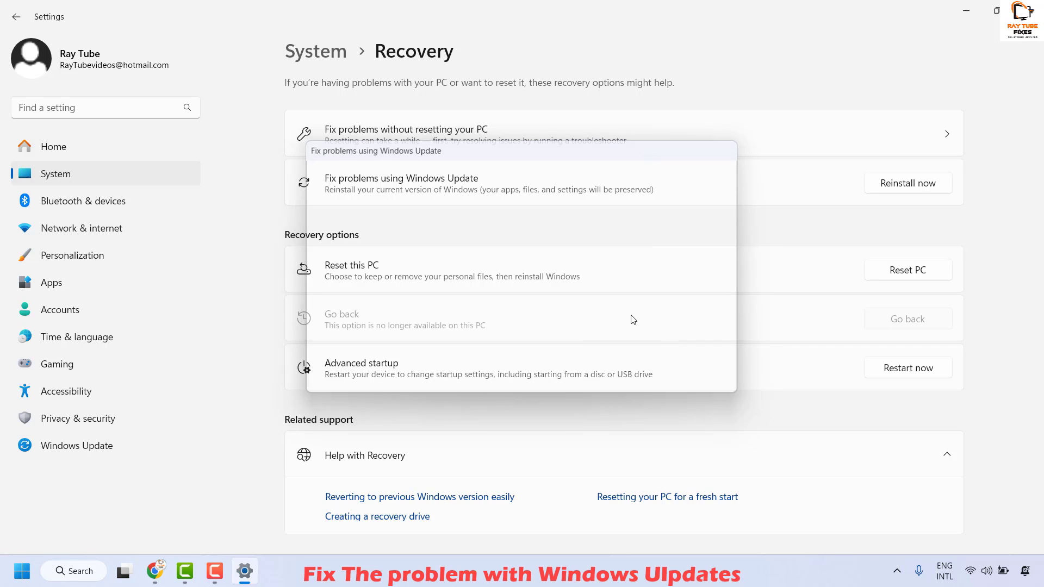